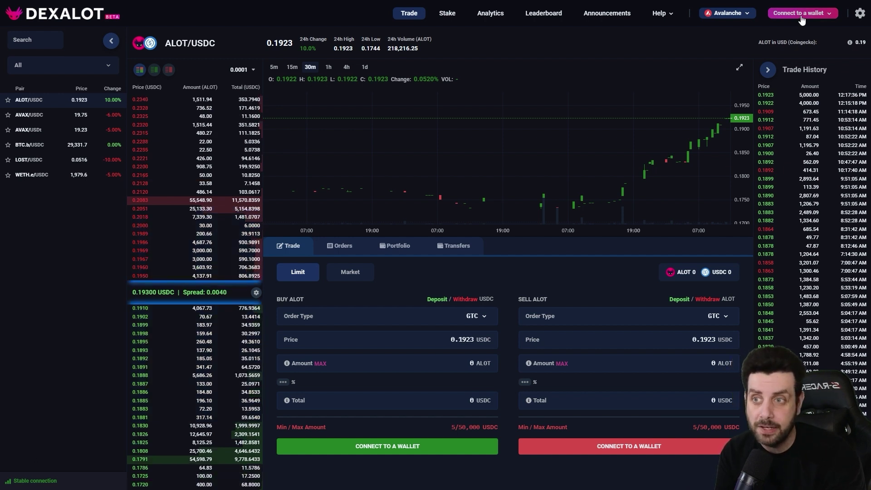
- Connect the Core wallet, then view the portfolio balances and the USDC row's actions
click(802, 18)
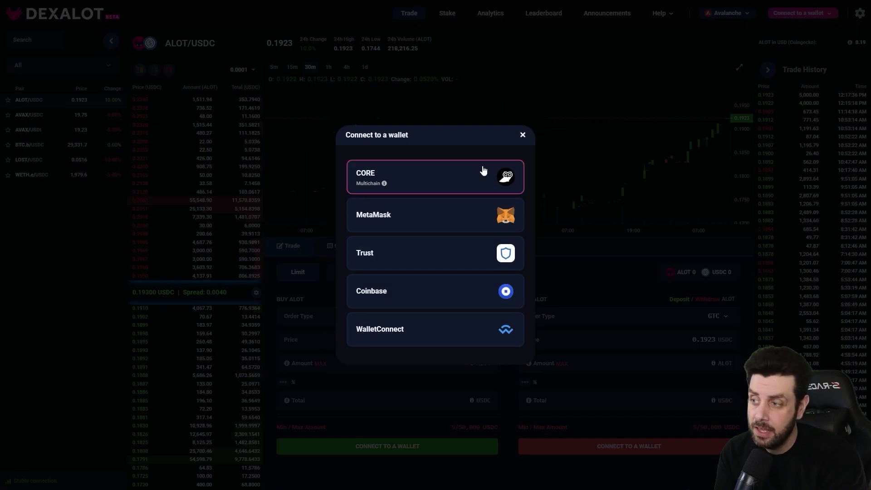
click(433, 174)
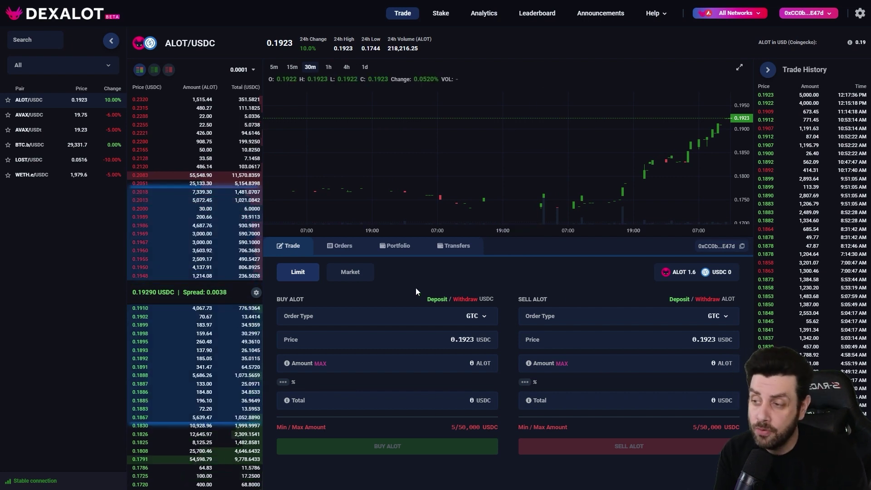
click(398, 247)
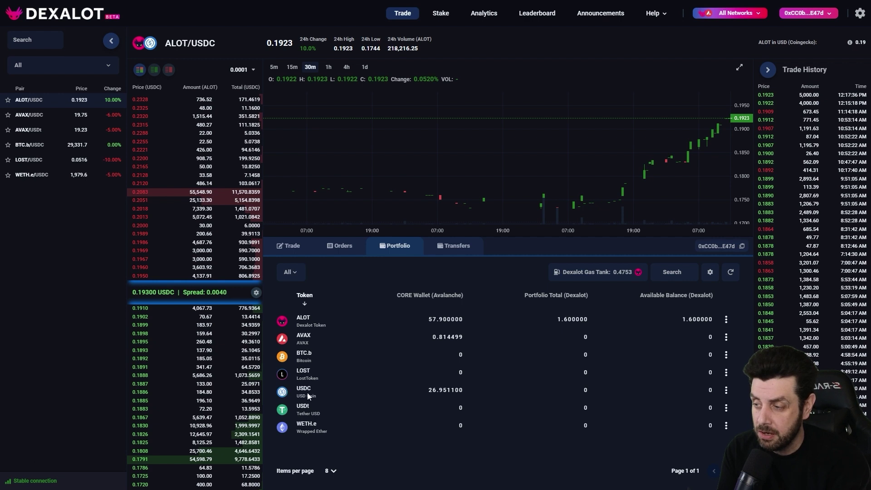
click(727, 392)
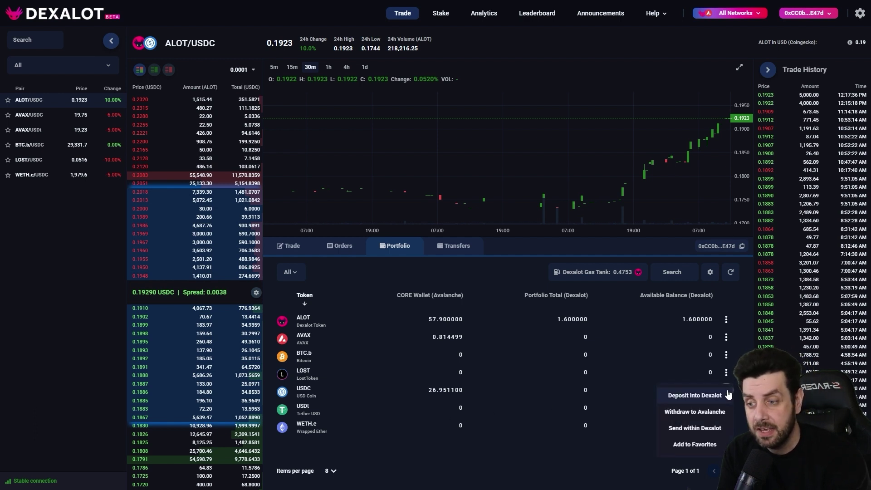
- Deposit the full 26.9511 USDC into Dexalot, approving both transactions in Core
click(704, 396)
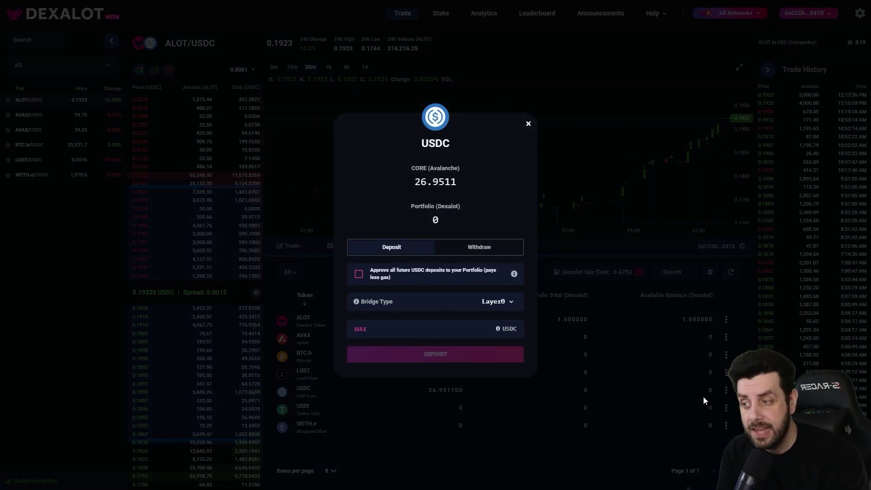
click(361, 330)
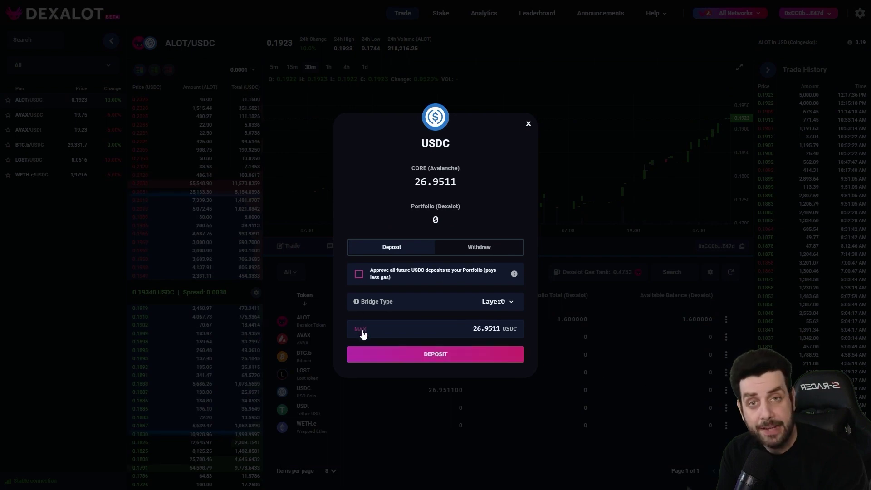
click(420, 355)
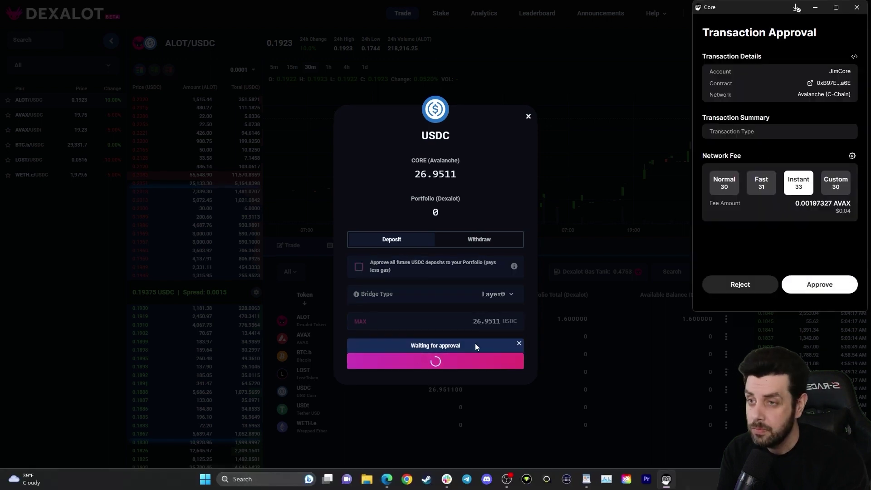
click(807, 286)
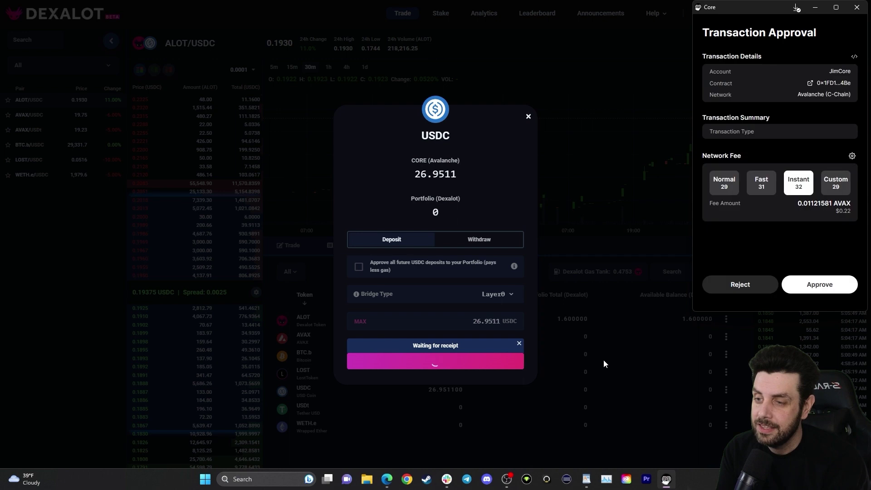
click(824, 287)
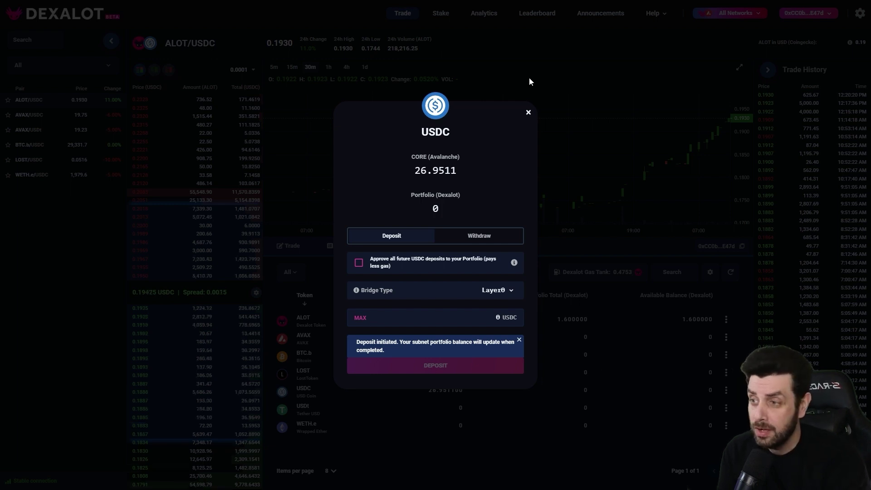
click(529, 114)
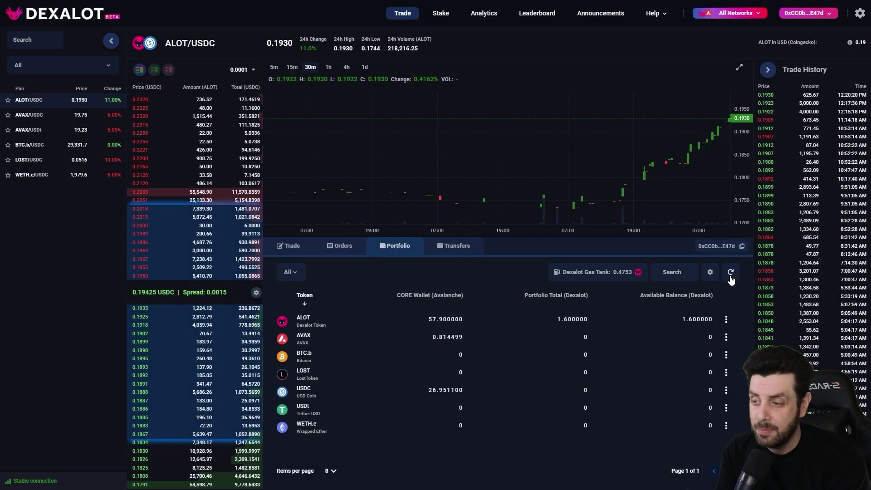
- Refresh the portfolio to confirm 26.951100 USDC deposited, then return to the Trade forms
click(731, 274)
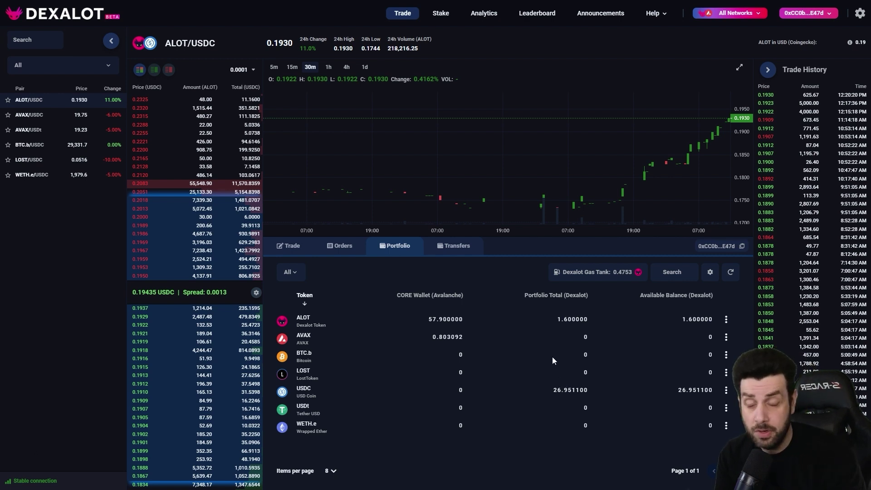
click(293, 249)
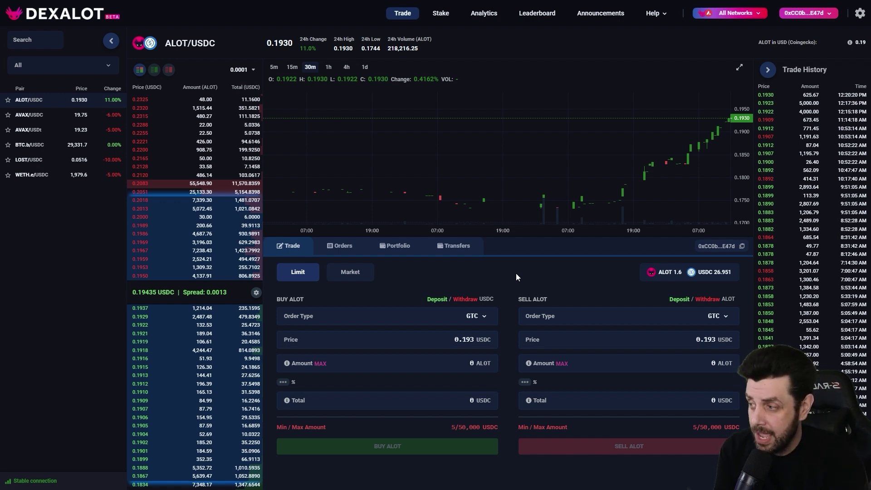
- Place a limit buy for 138.21 ALOT at 0.1950 USDC using the full USDC balance
mouse_move(138, 279)
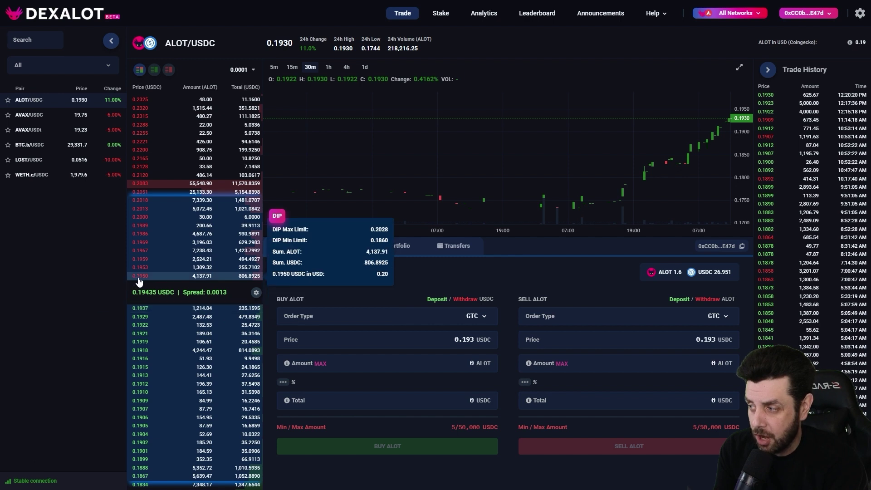
click(145, 278)
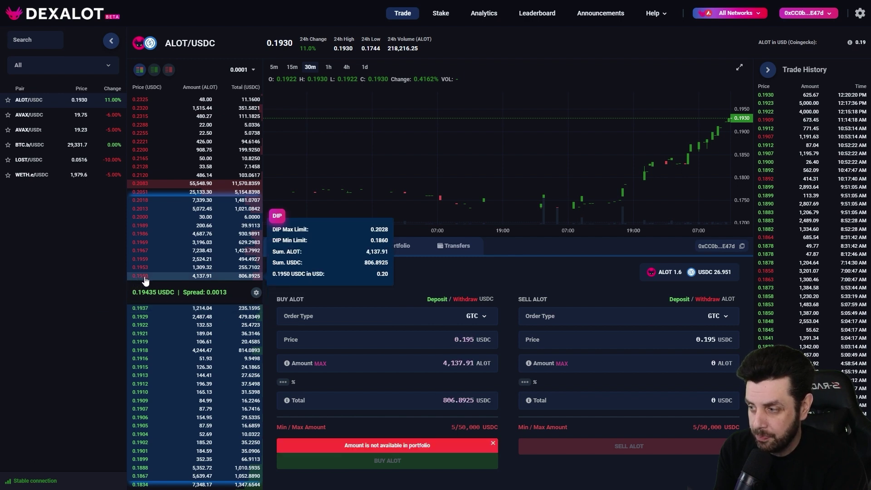
click(322, 365)
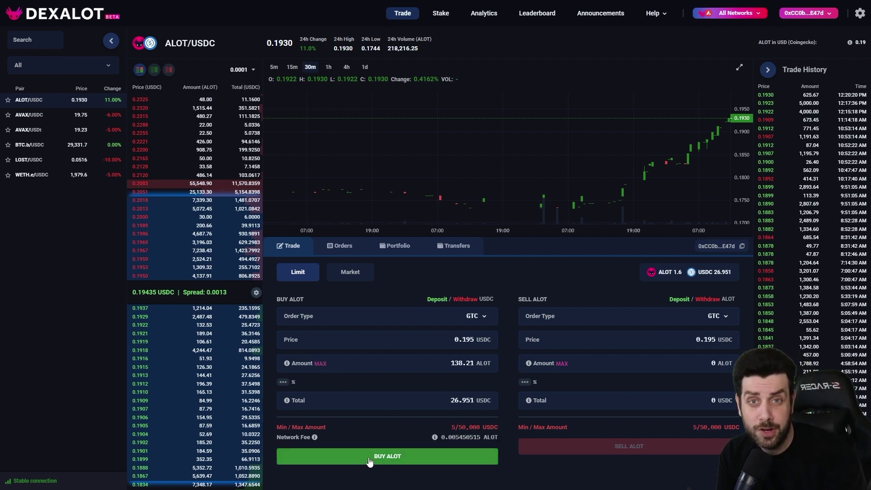
click(370, 461)
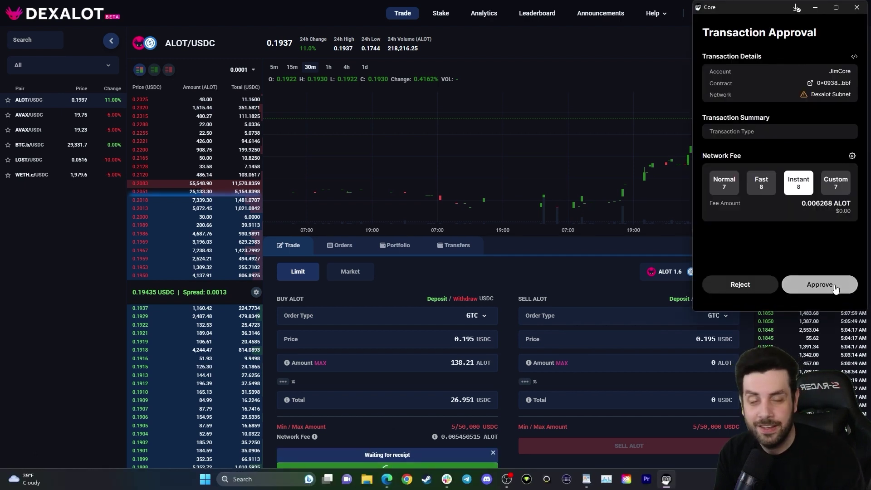
click(834, 286)
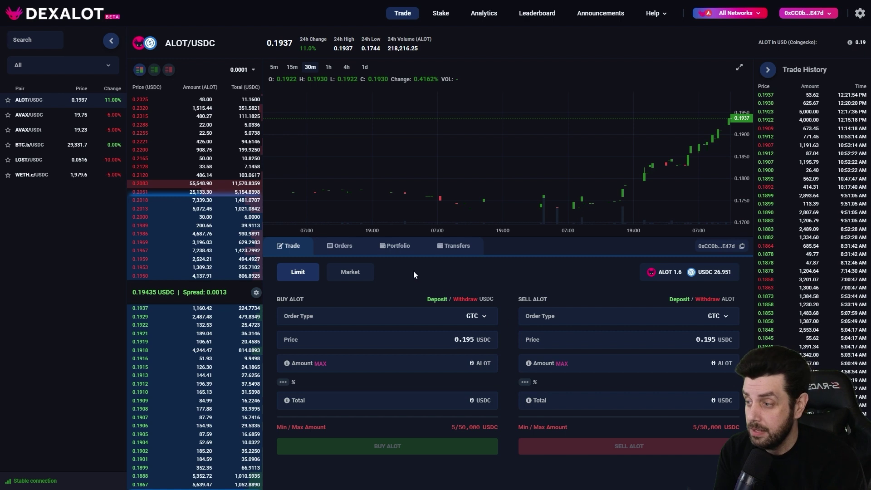
- Filter the Orders list to All statuses, then view the portfolio and the ALOT row's actions
click(338, 247)
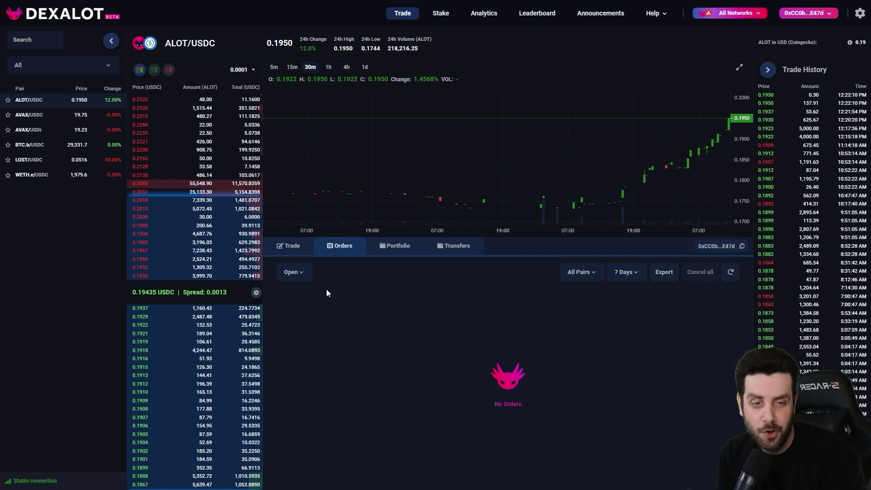
click(300, 278)
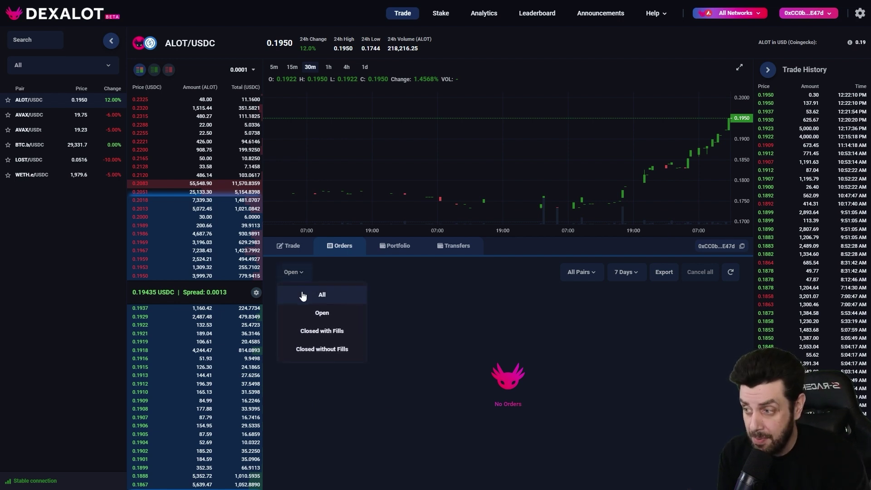
click(304, 298)
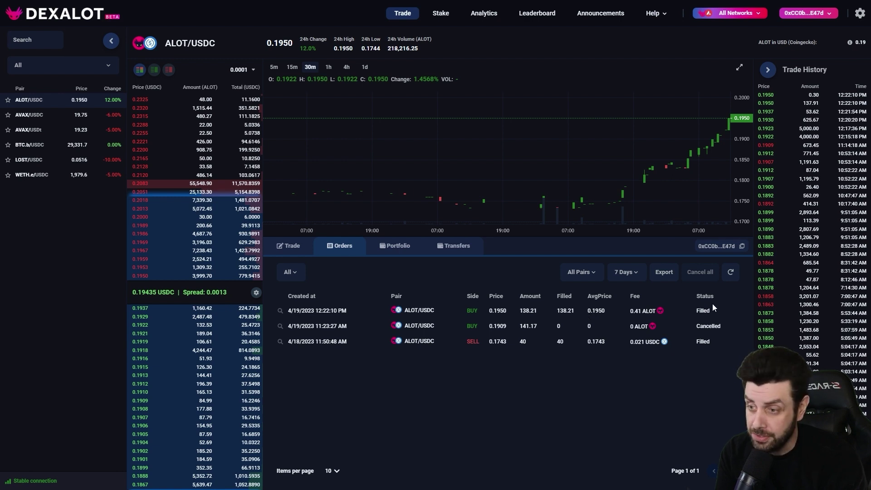
click(392, 253)
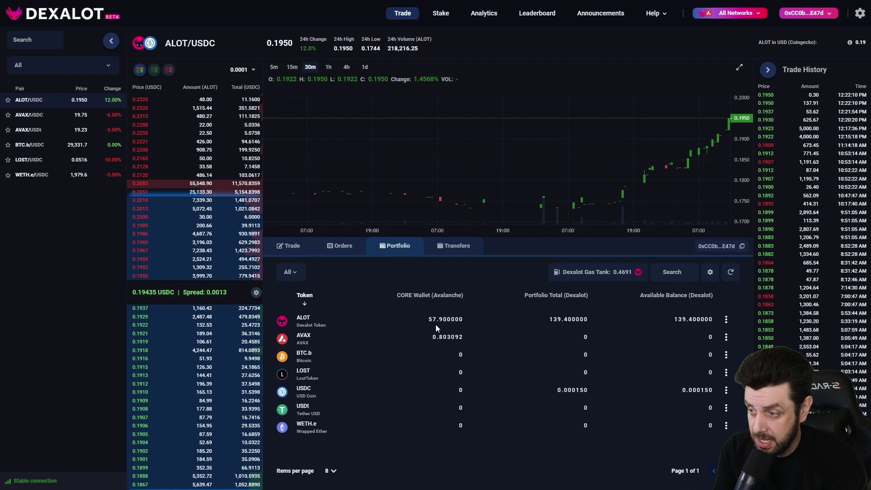
click(726, 319)
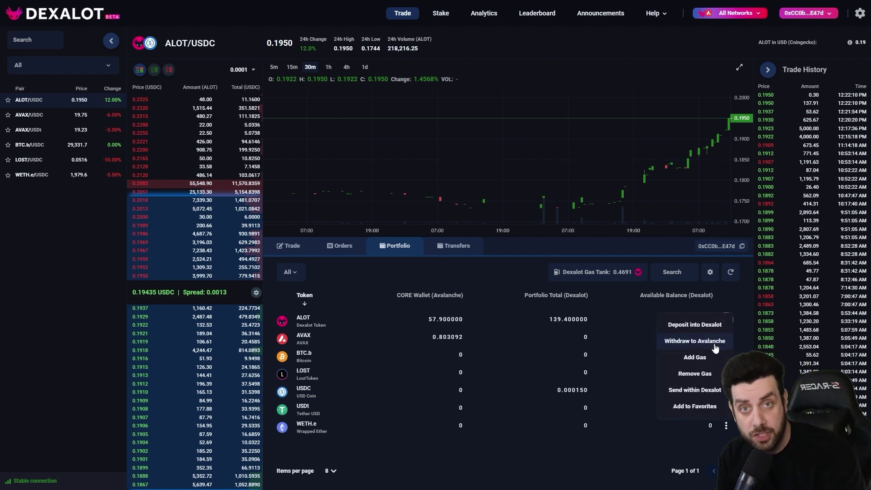
- Withdraw 125 ALOT from Dexalot to the Avalanche wallet, approved in Core
click(744, 318)
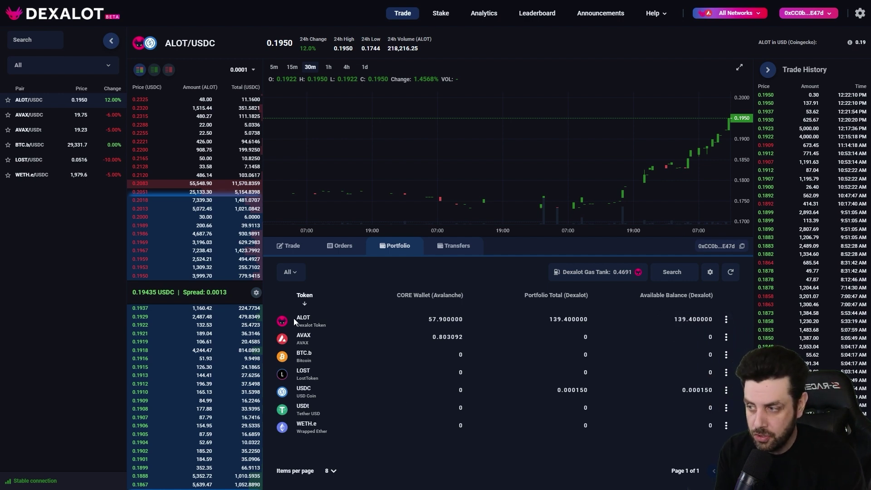
click(727, 320)
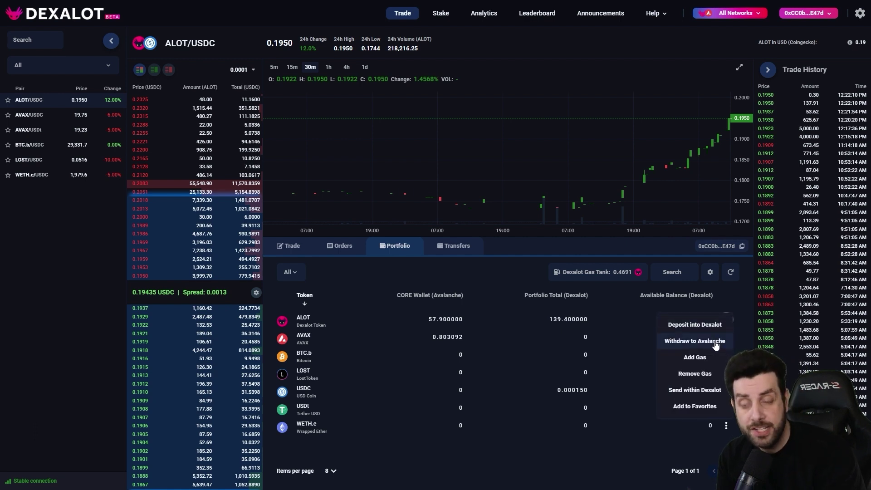
click(715, 342)
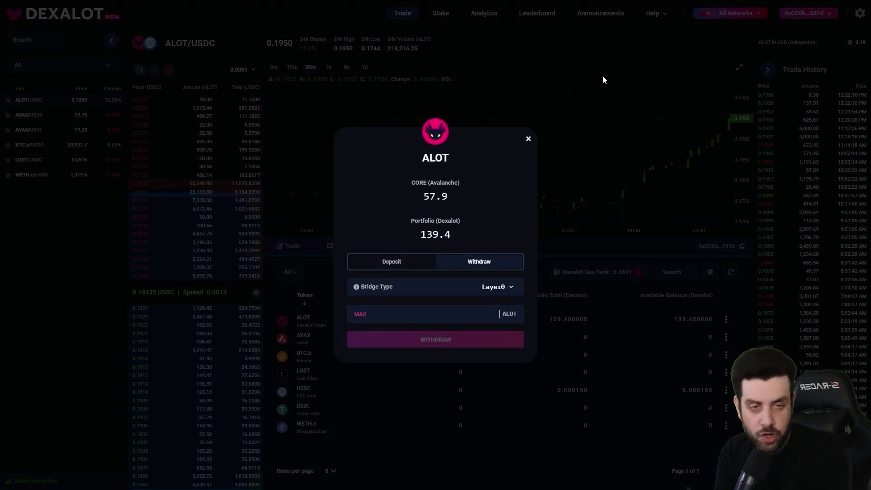
text(125)
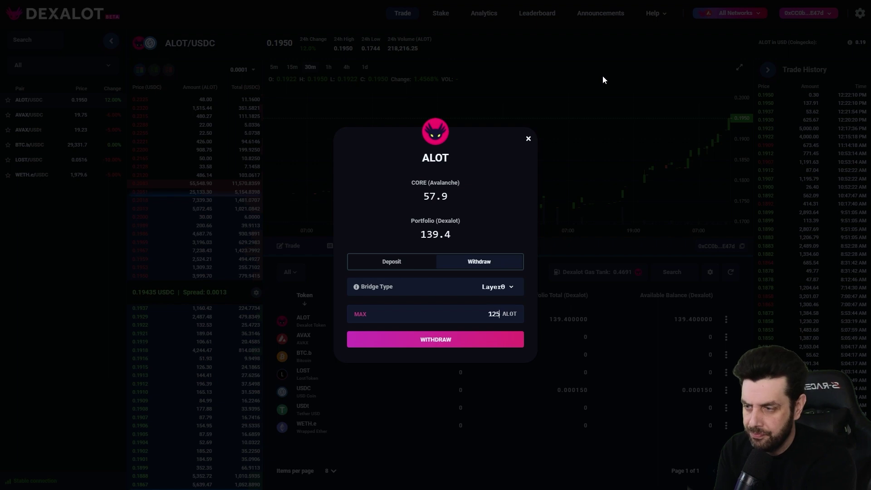
click(474, 346)
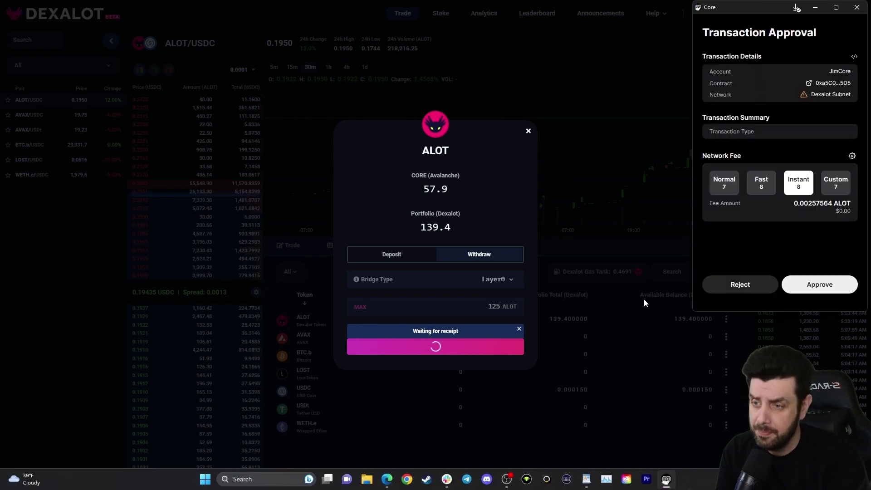
click(832, 285)
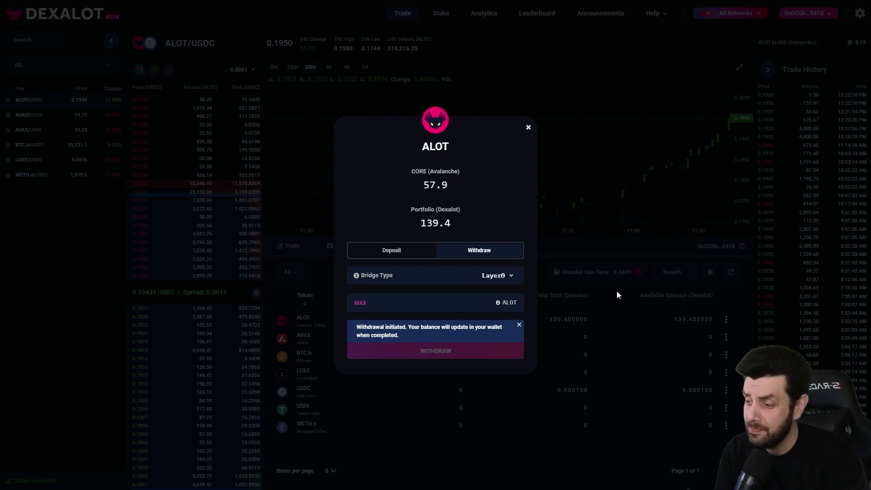
click(528, 129)
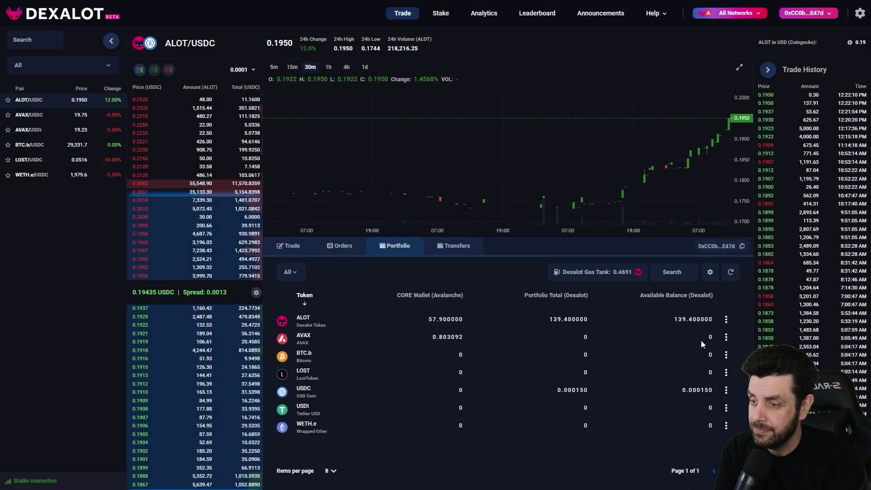
- Refresh balances to show 14.4 ALOT in Dexalot and 182.9 ALOT in the wallet
click(731, 274)
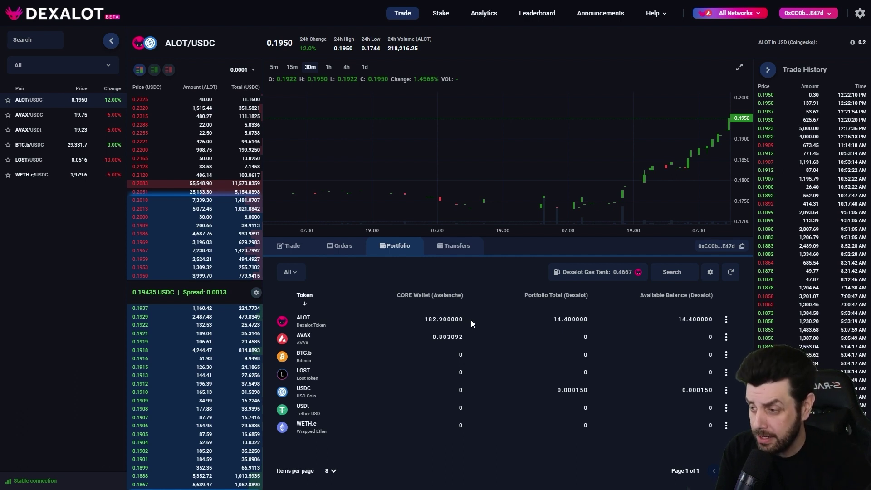
click(726, 319)
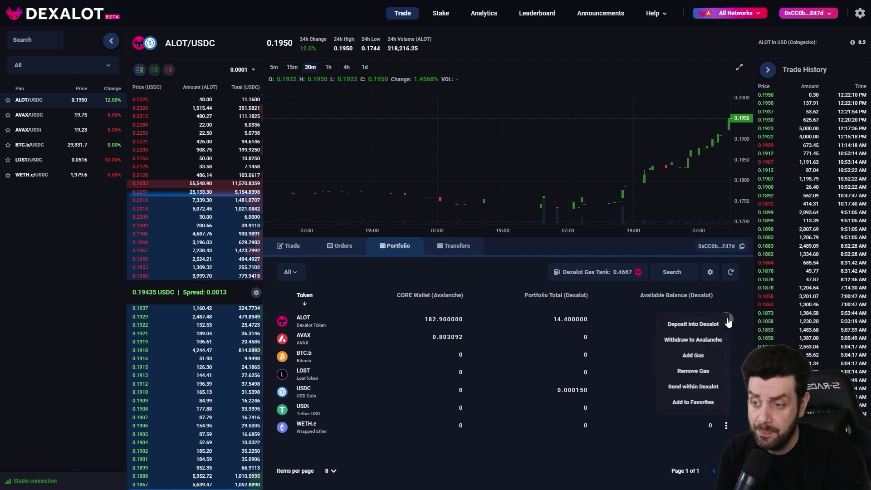
- Add 0.1 ALOT from the portfolio to the gas tank, approved in Core
click(703, 359)
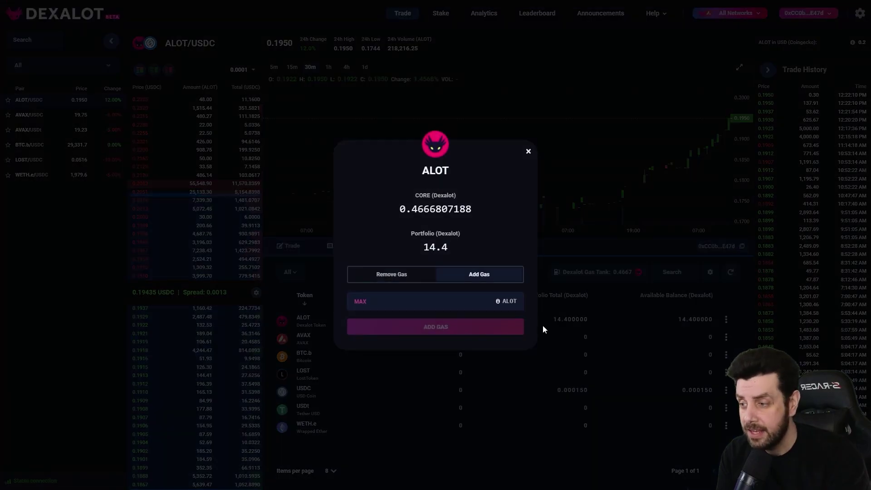
click(498, 301)
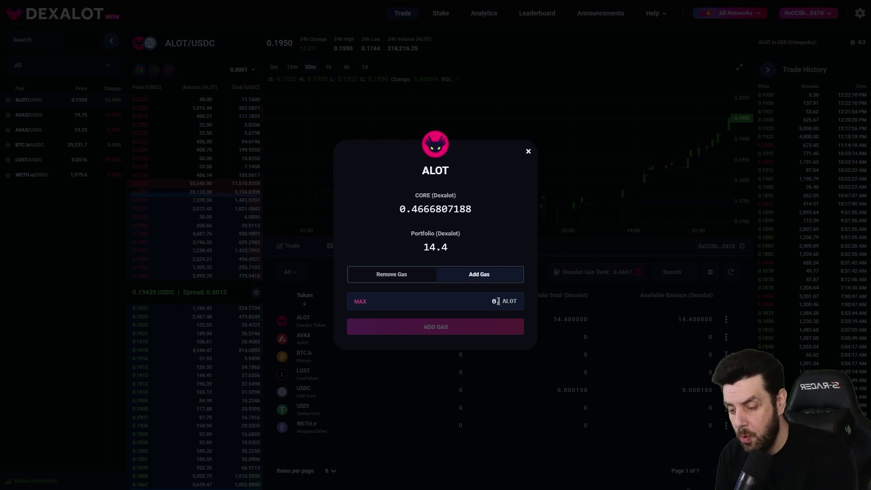
text(0.1)
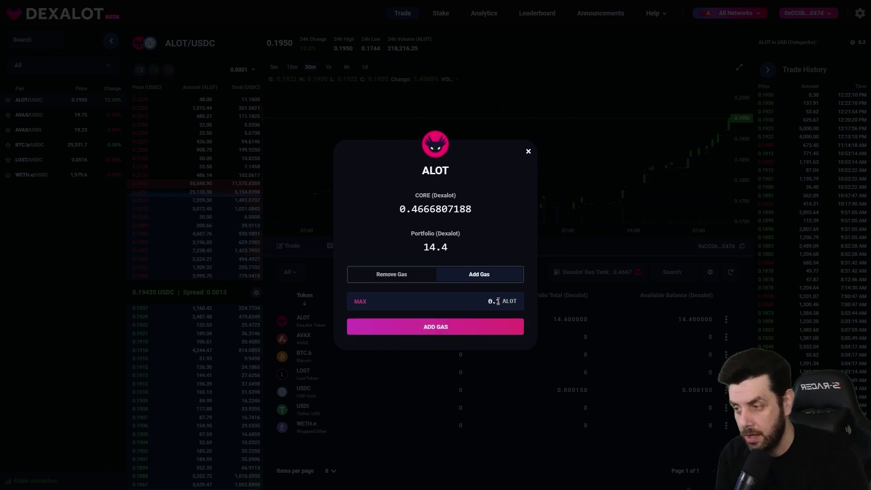
click(462, 329)
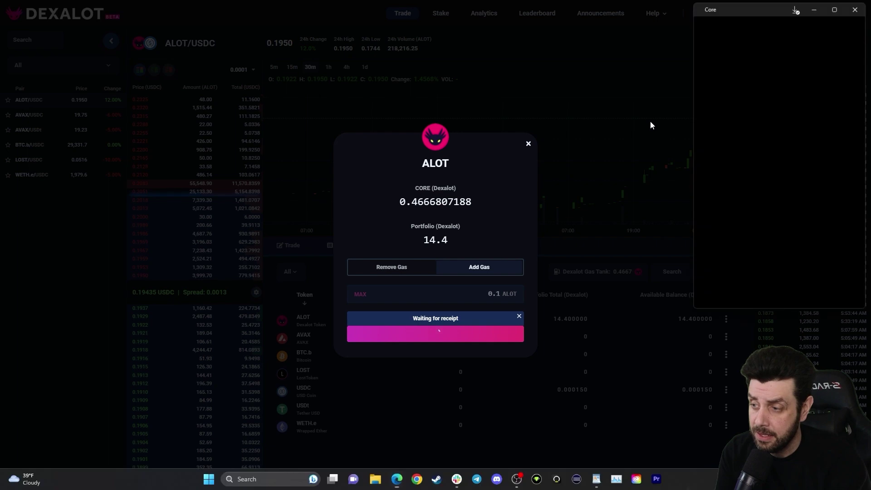
click(826, 281)
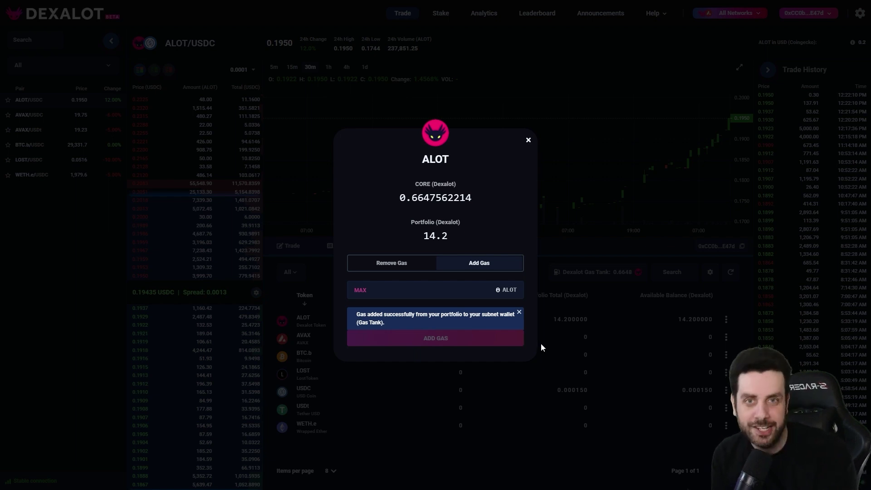
click(528, 141)
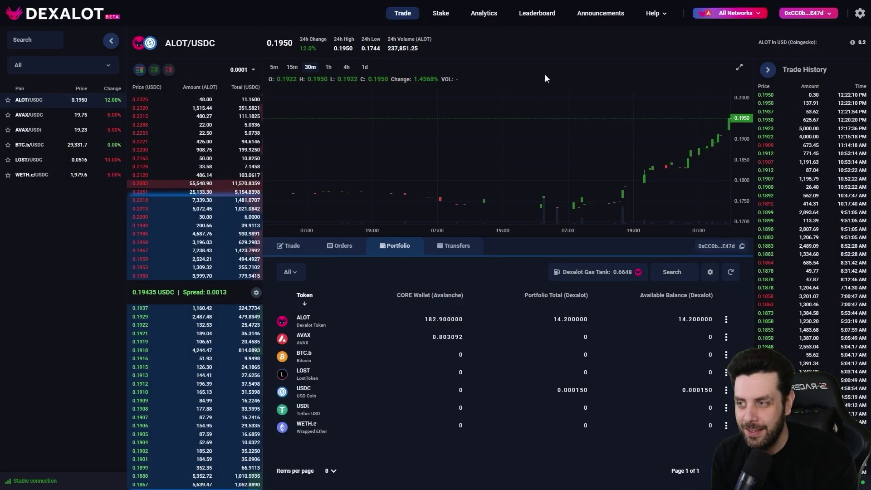